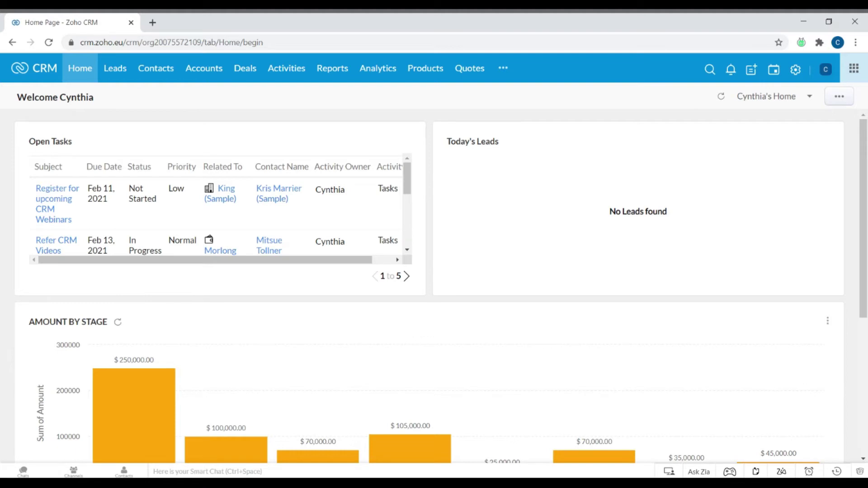
Find 'Blueprint' through the Setup search and show the list of existing blueprints.
left_click(796, 75)
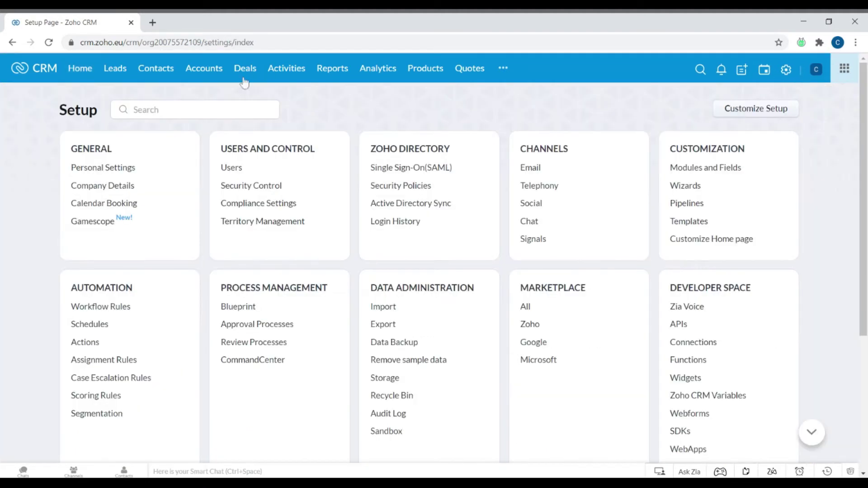
type("Blueprint")
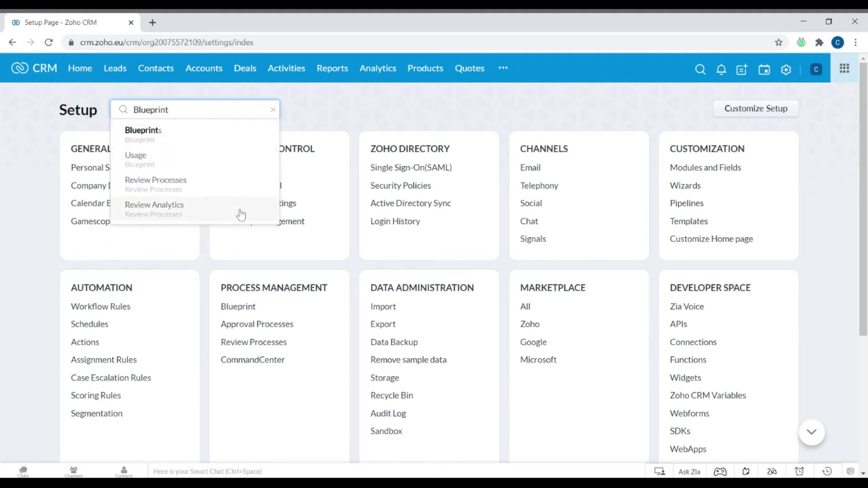
left_click(239, 307)
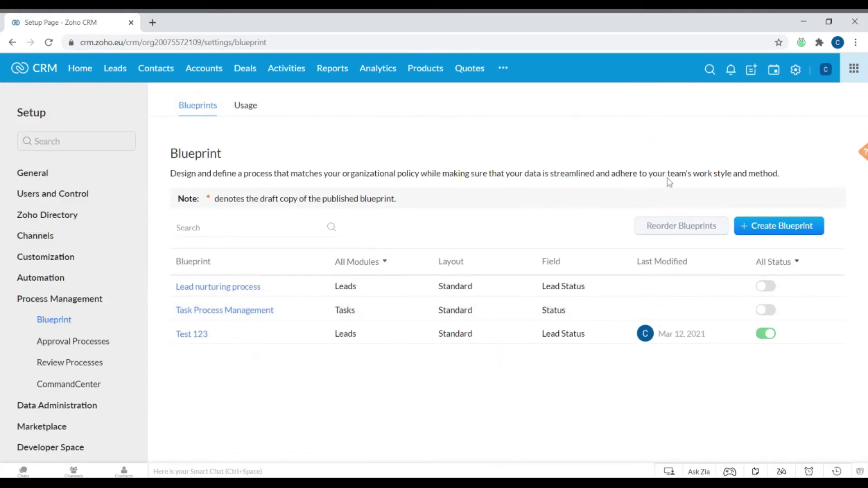
Start a new blueprint named 'Test 432' based on the Lead Status field.
left_click(756, 235)
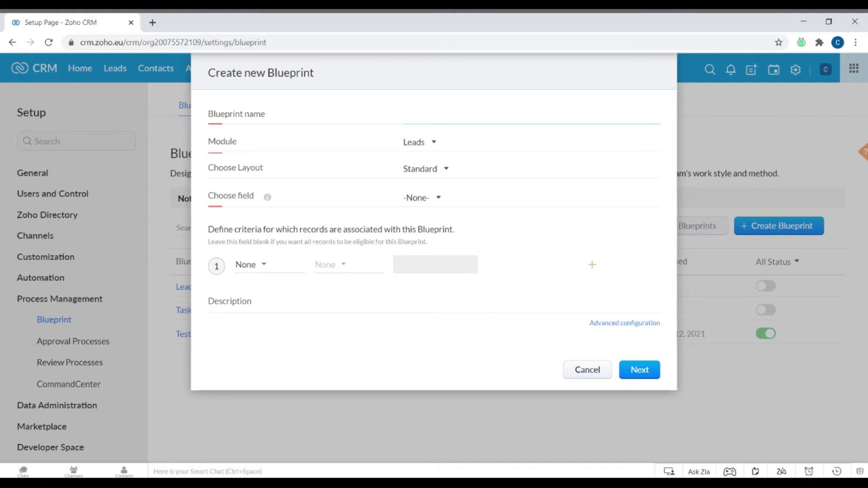
type("Test 432")
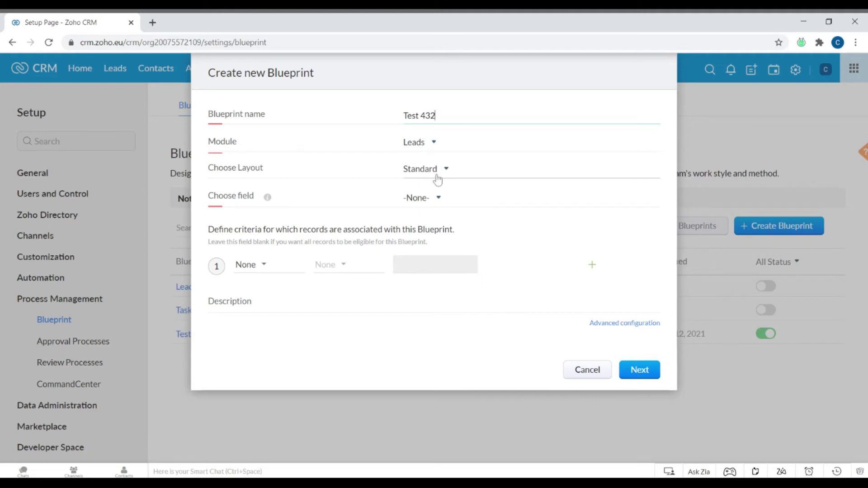
left_click(420, 200)
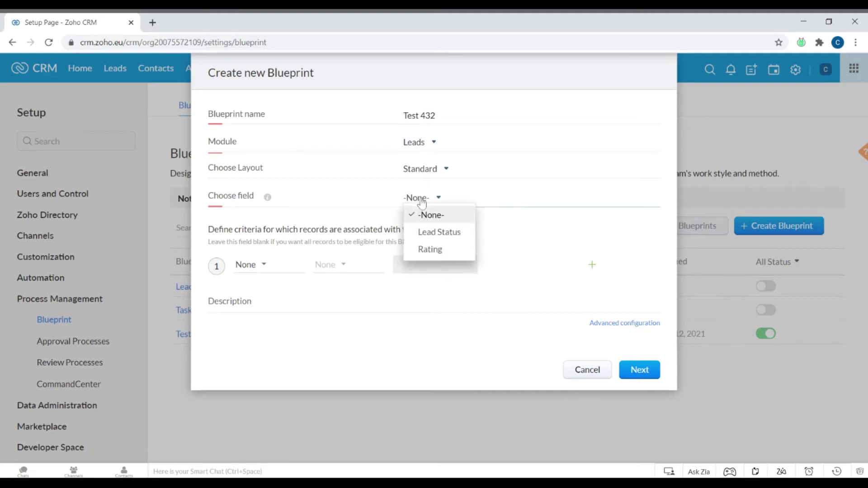
left_click(419, 230)
Begin an entry criterion where Country is exactly 'Ireland', entering the country value.
left_click(265, 265)
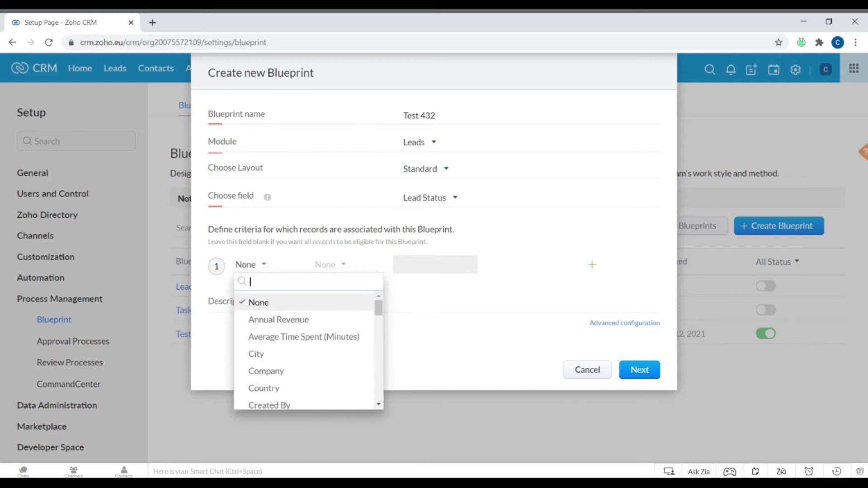
left_click(266, 389)
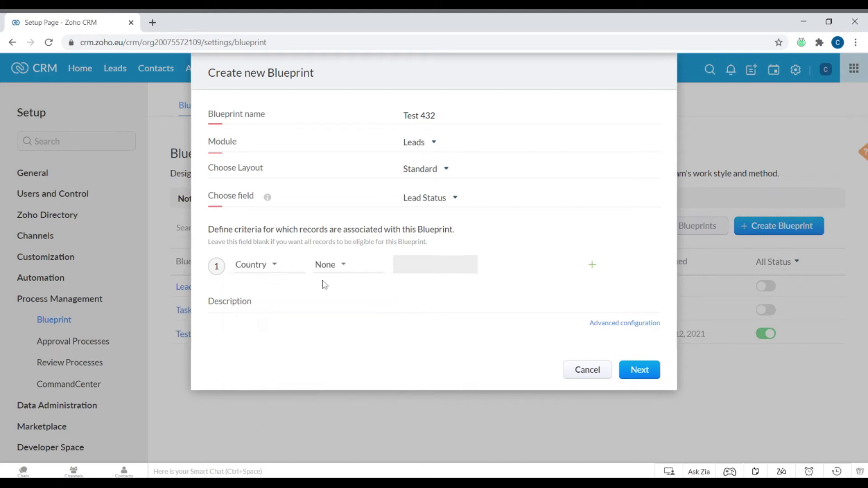
left_click(343, 269)
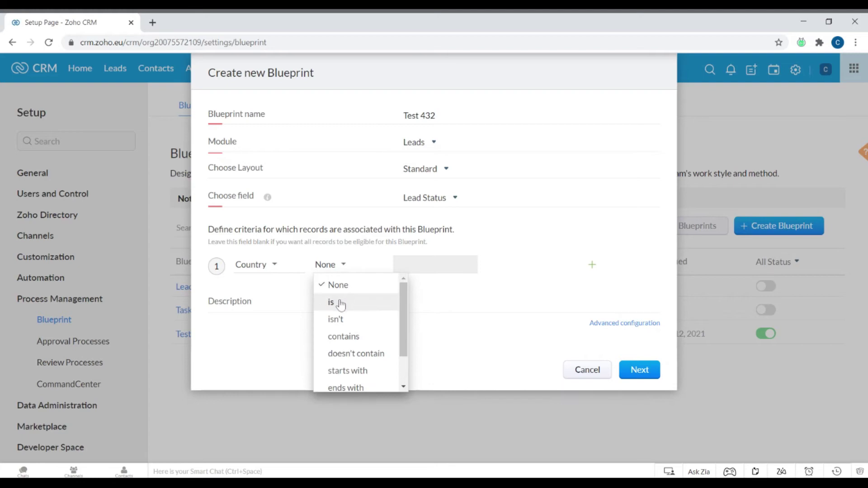
left_click(340, 304)
left_click(395, 266)
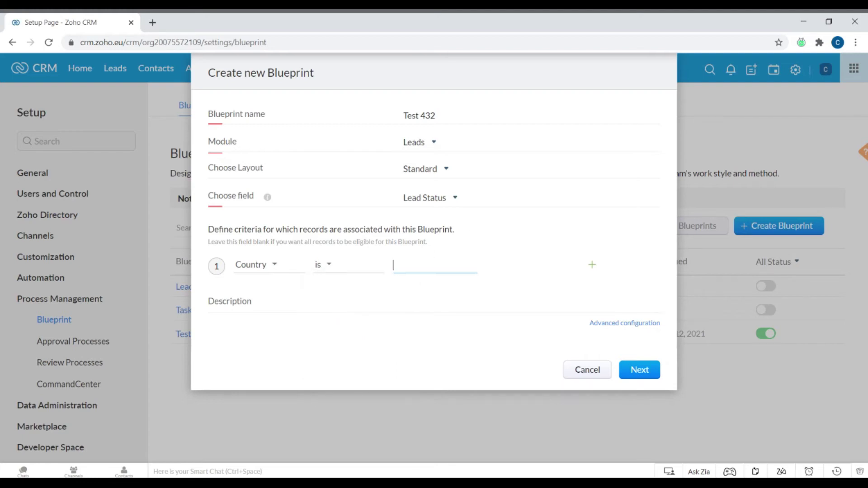
type("Irea")
key("BackSpace")
Complete the Country value 'Ireland', continue, and place the Contacted state after -None-.
type("land")
left_click(645, 379)
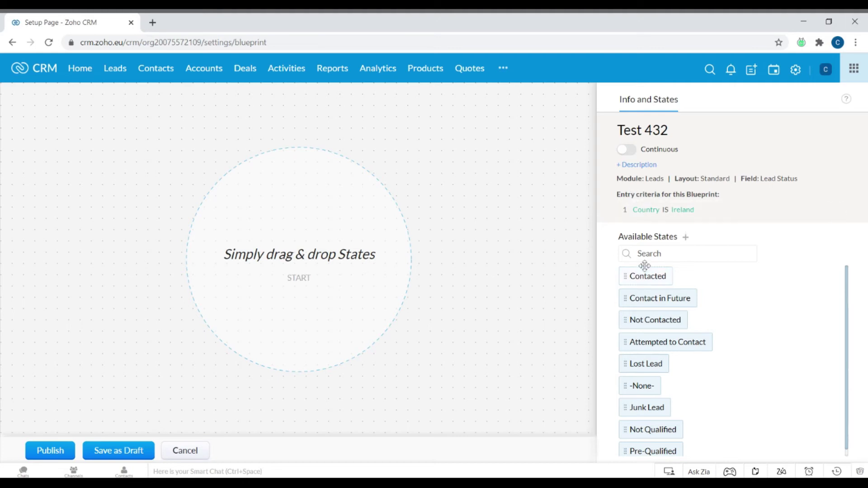
left_click_drag(645, 275, 290, 187)
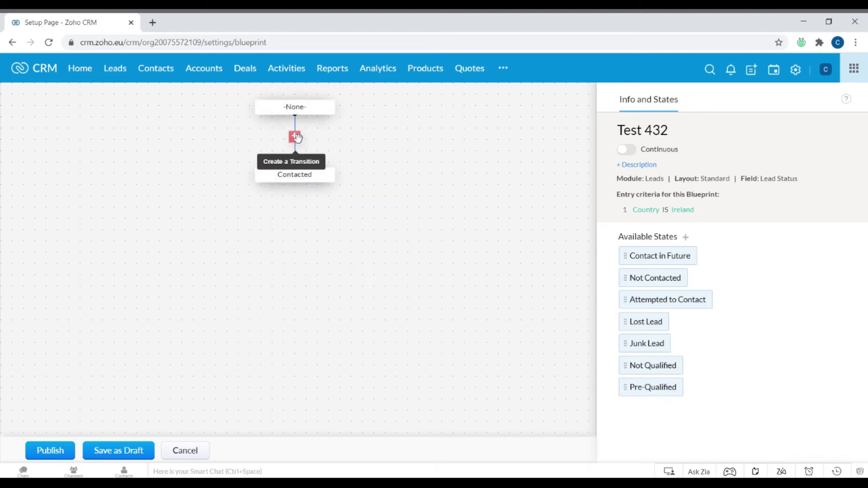
Give the -None- state a 12-hour time limit and start an email notification escalation.
left_click(300, 109)
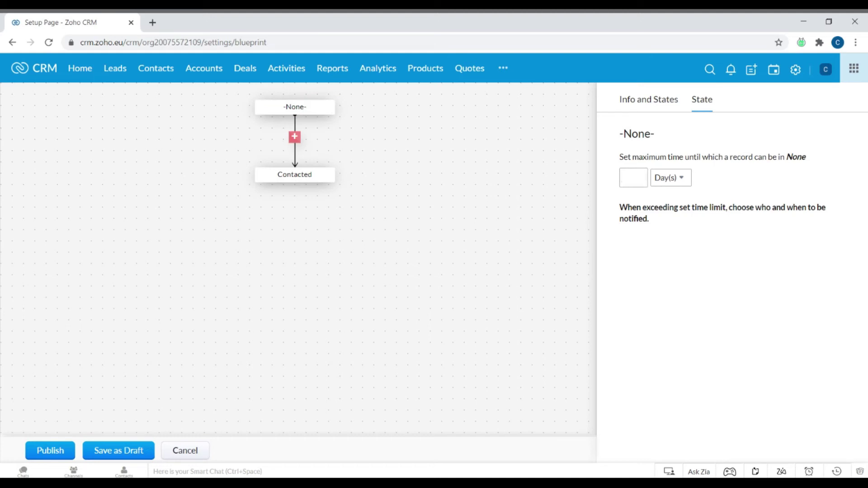
left_click(688, 178)
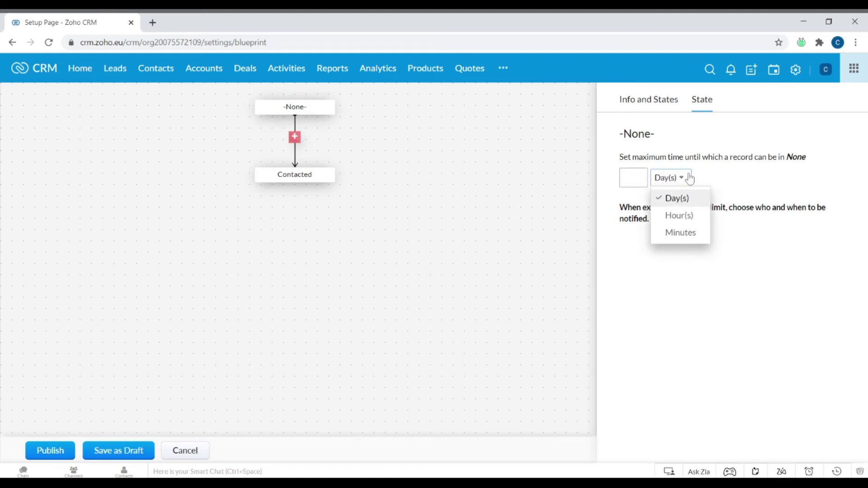
left_click(678, 216)
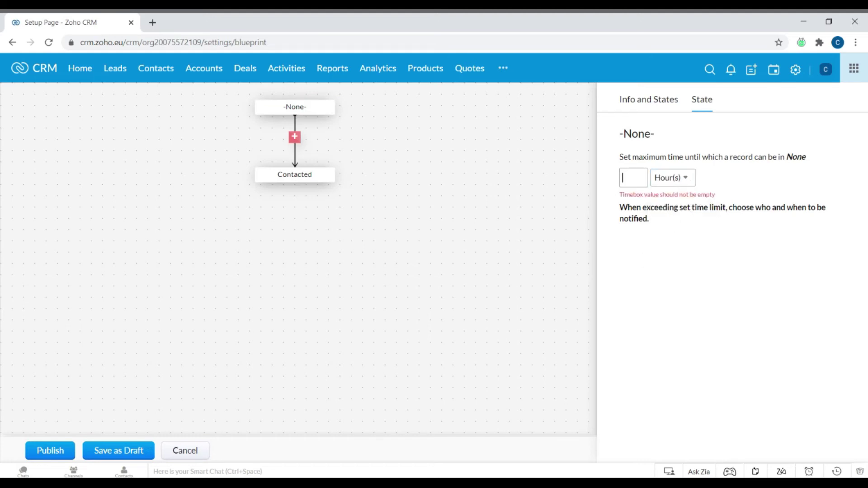
type("12")
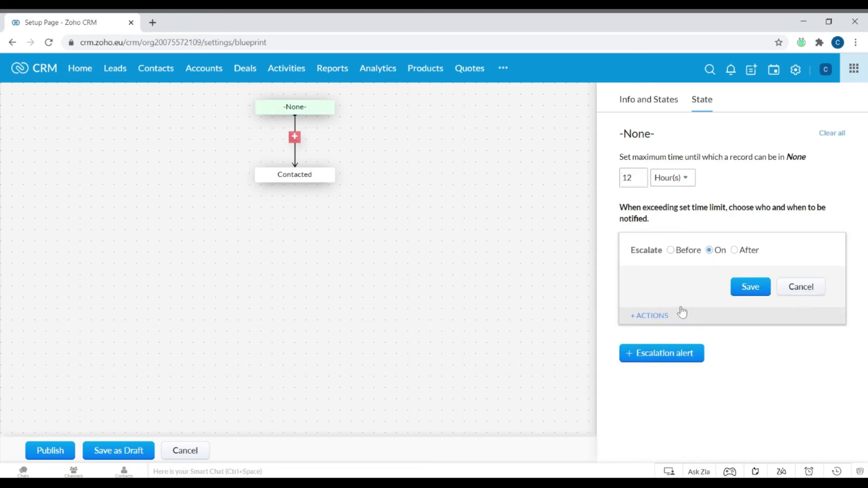
left_click(658, 316)
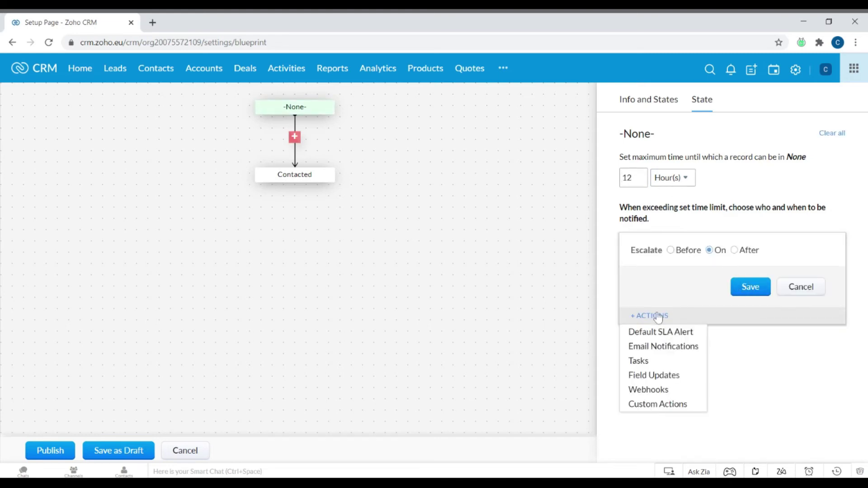
left_click(653, 351)
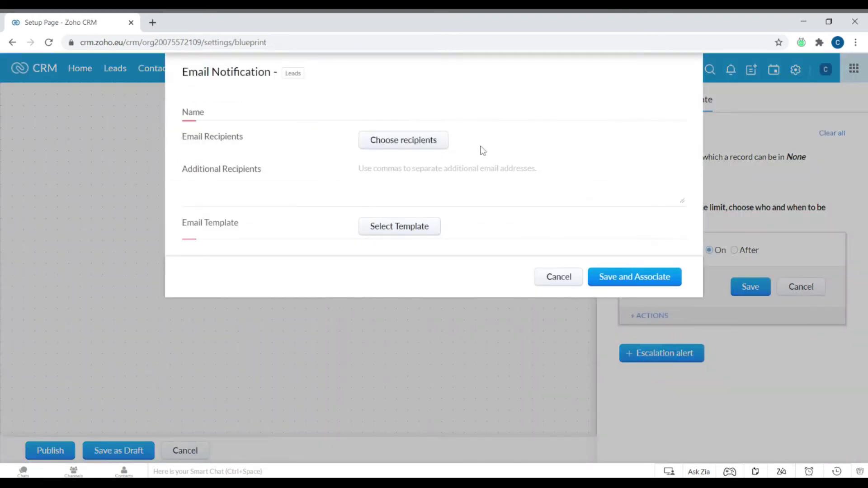
Discard the email notification escalation without choosing any recipients.
left_click(393, 145)
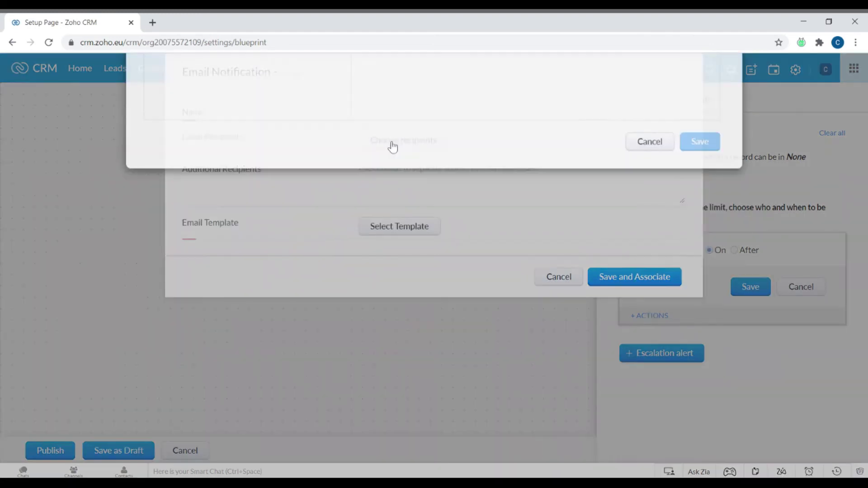
mouse_move(268, 119)
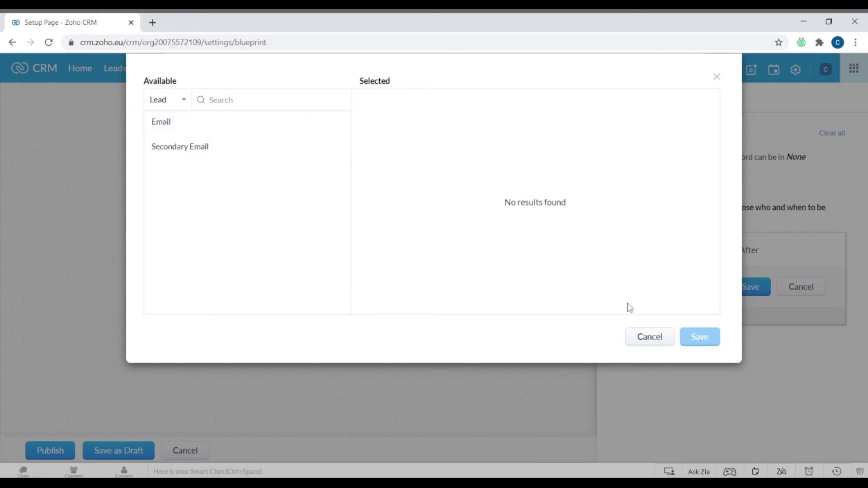
left_click(649, 342)
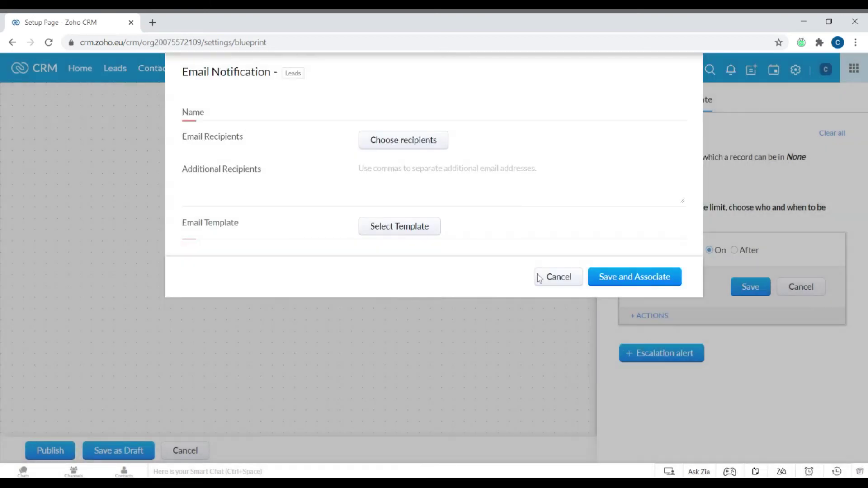
left_click(565, 283)
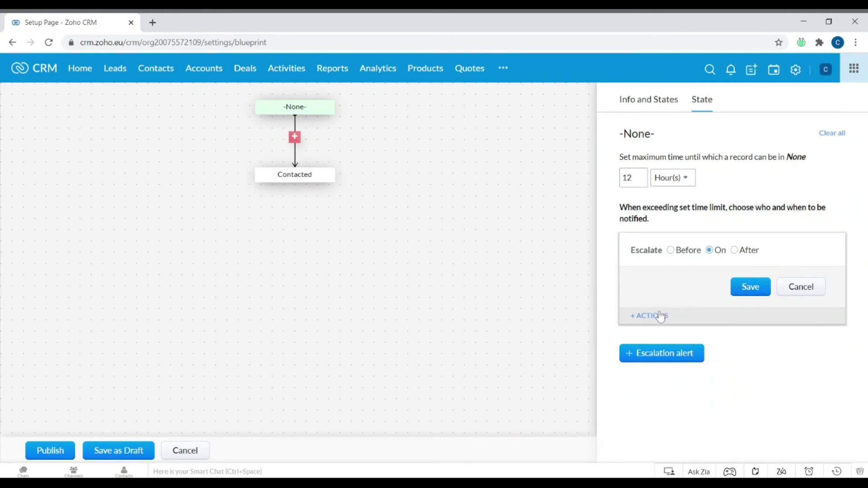
Associate the 'Task to re-attempt' task as the -None- escalation and save it.
left_click(660, 316)
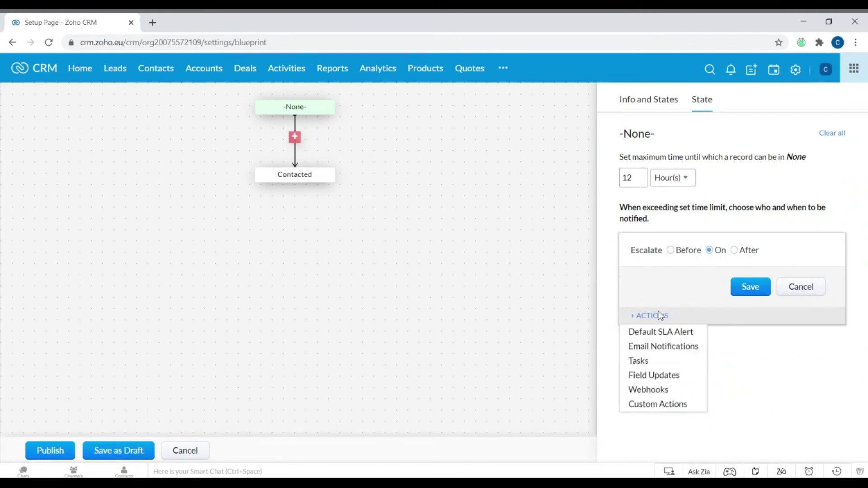
left_click(641, 360)
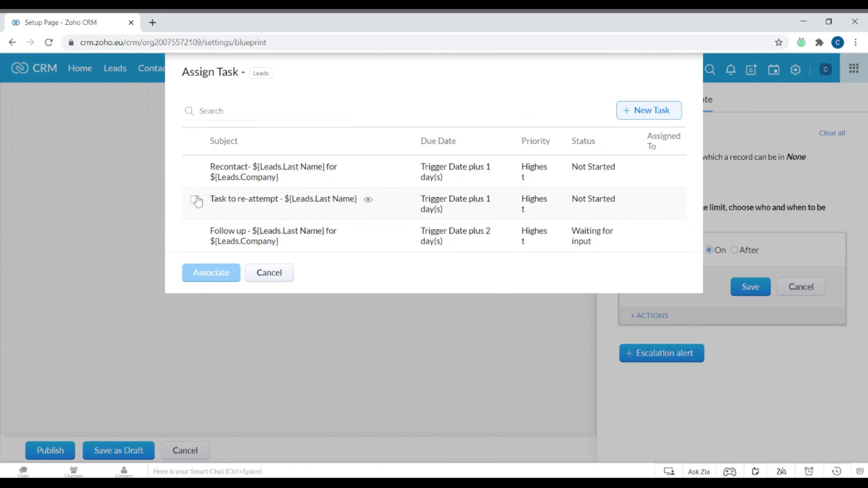
left_click(195, 200)
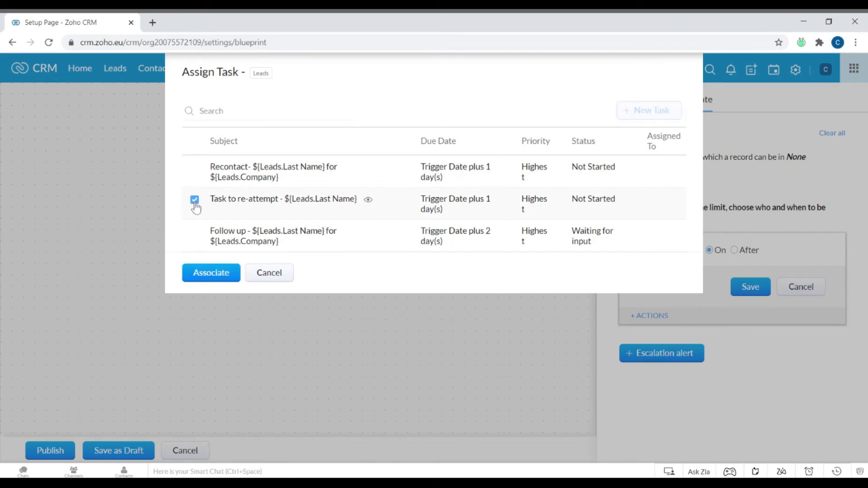
left_click(210, 273)
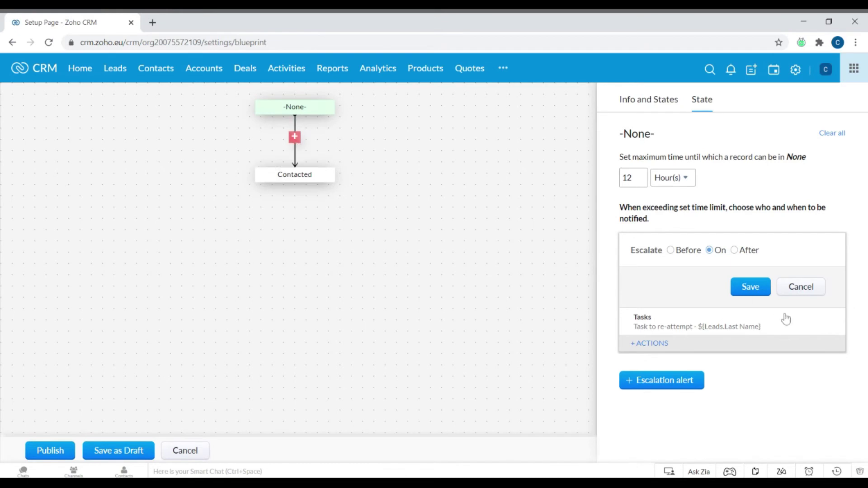
left_click(750, 287)
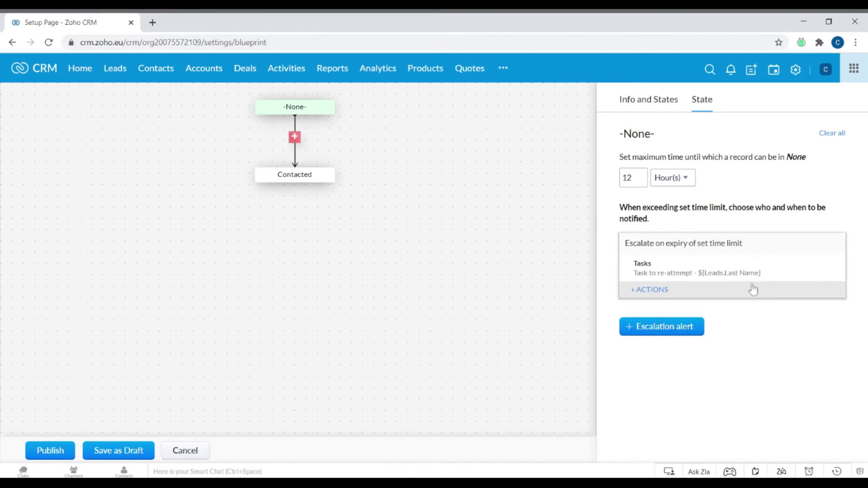
Create transition 'Test 1234' with description 'ABC' from -None- to Contacted, marked common.
left_click(297, 140)
type("T")
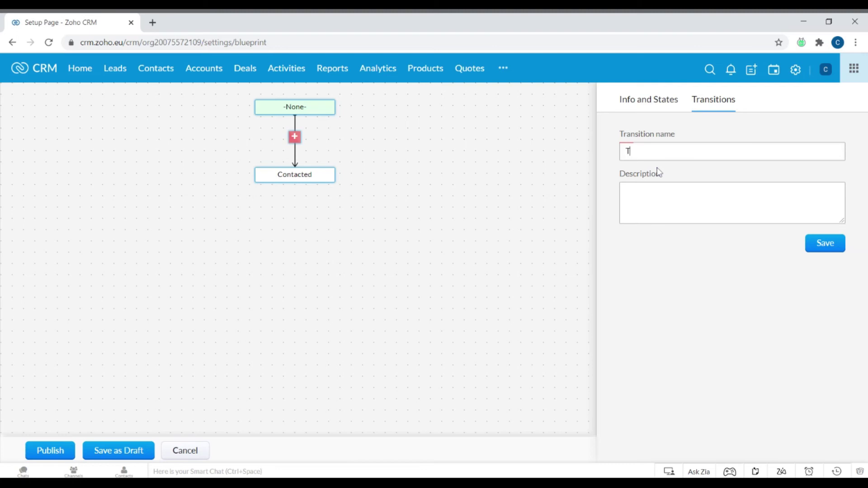
type("est 1234")
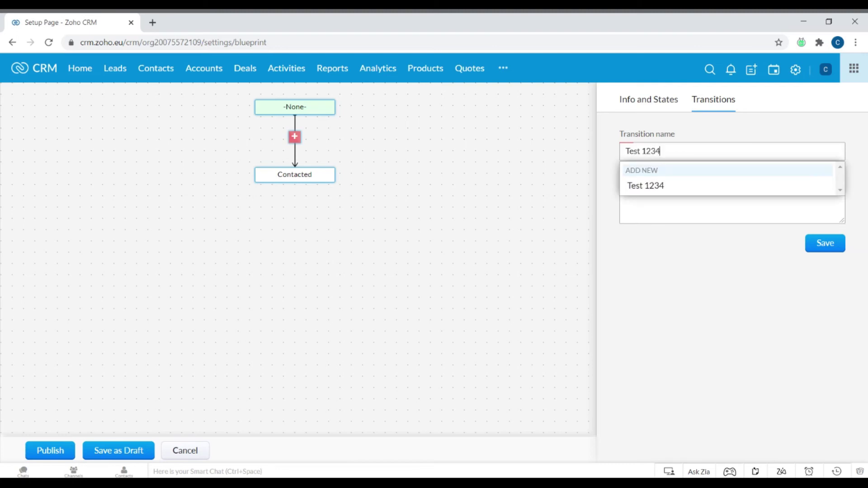
left_click(660, 206)
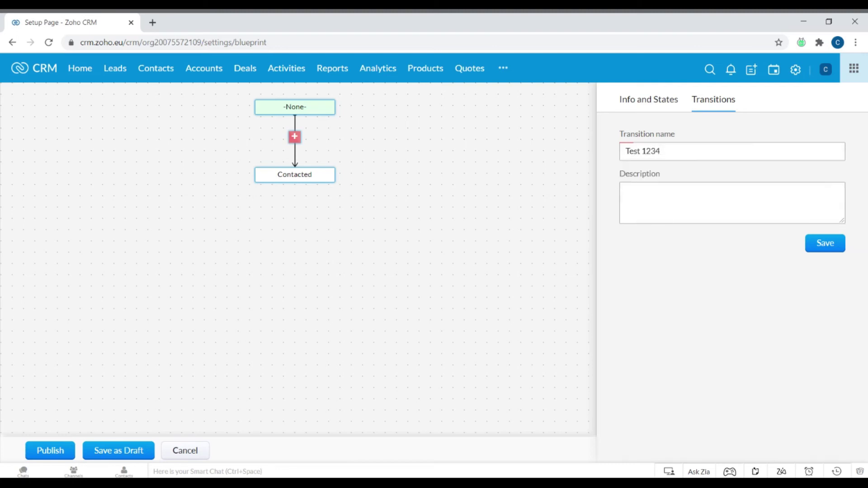
type("ABC")
left_click(834, 247)
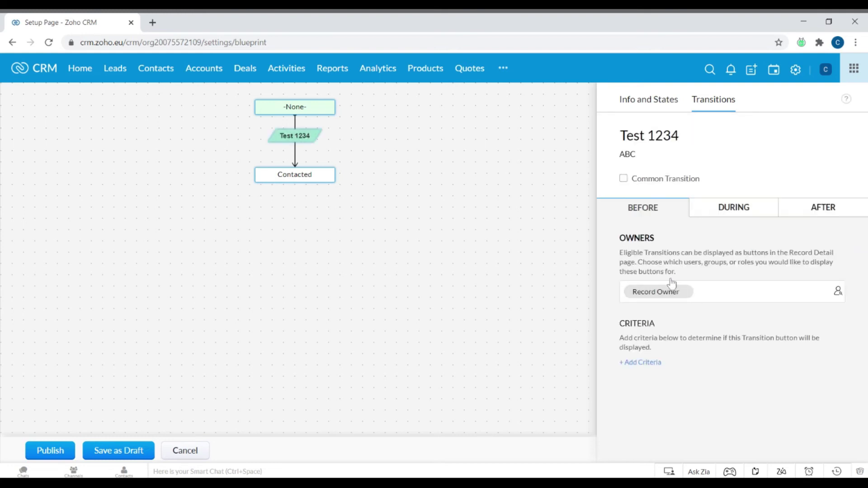
left_click(623, 180)
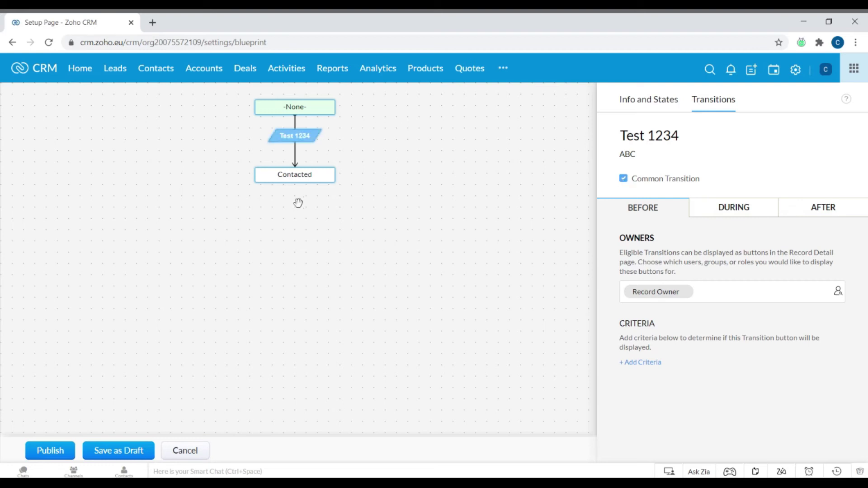
mouse_move(301, 175)
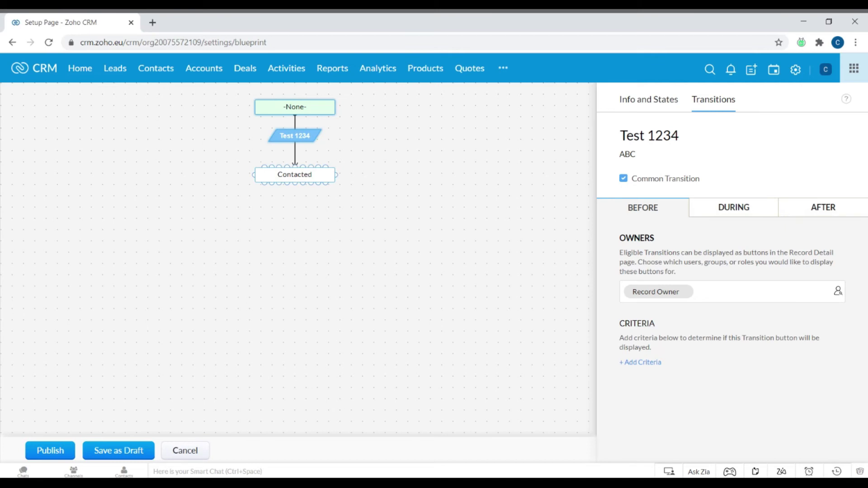
left_click(303, 176)
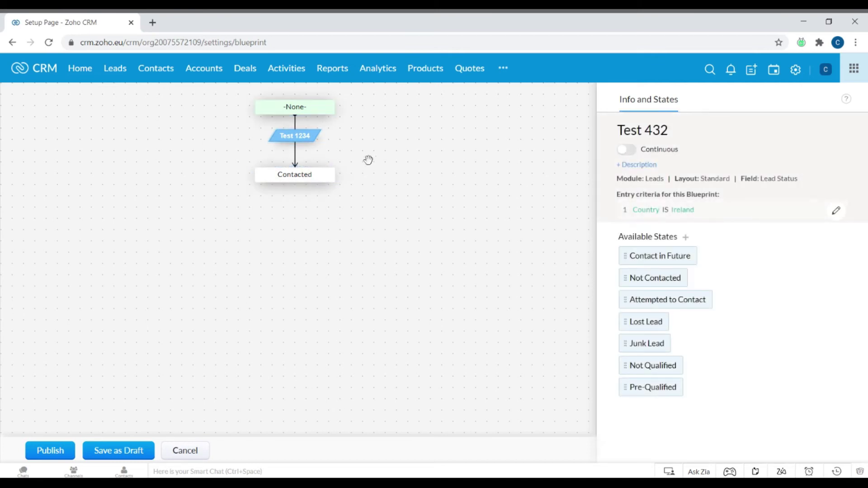
Publish the Test 432 blueprint so it appears active in the Blueprint list.
mouse_move(266, 177)
left_click(55, 457)
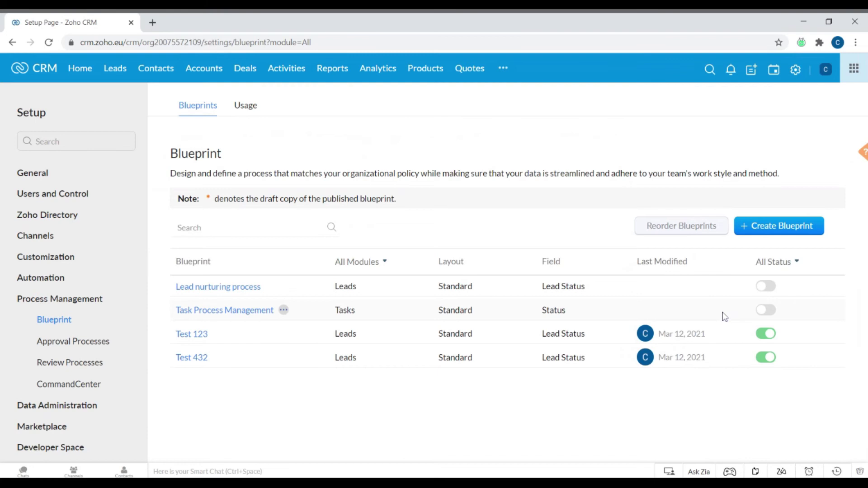
mouse_move(217, 357)
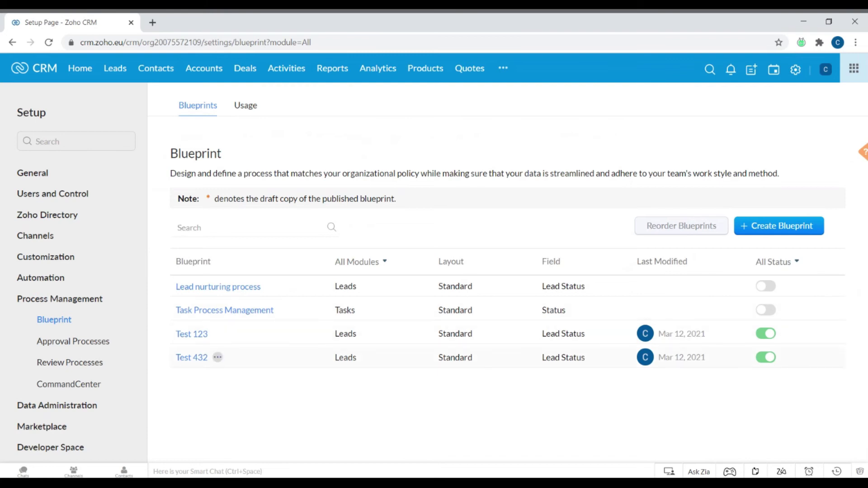